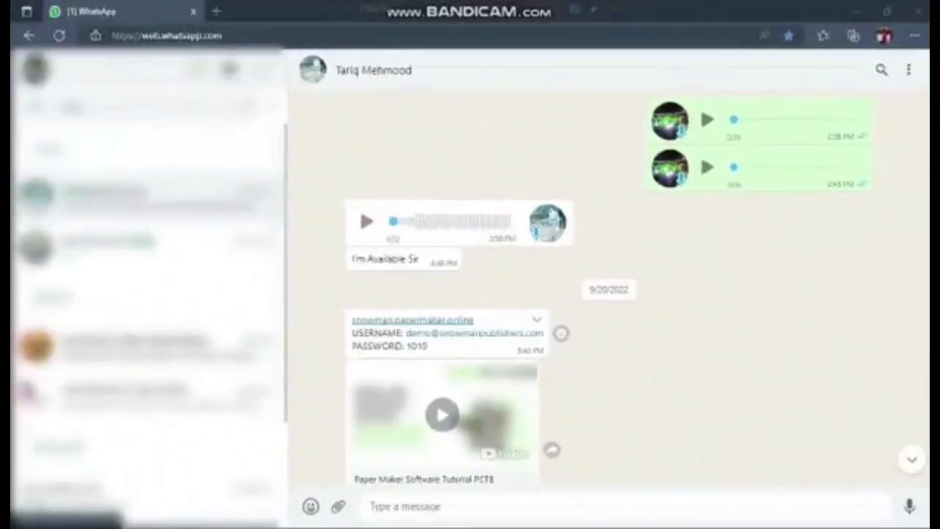
Sign in to the Snowman Publishers paper maker site with the demo account's e-mail and password.
click(430, 253)
text(d)
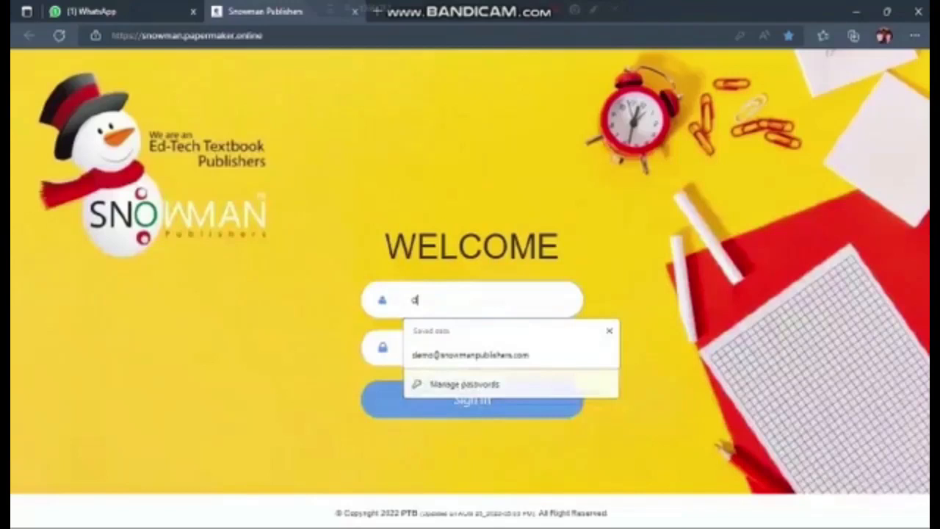
text(emo)
key(Down)
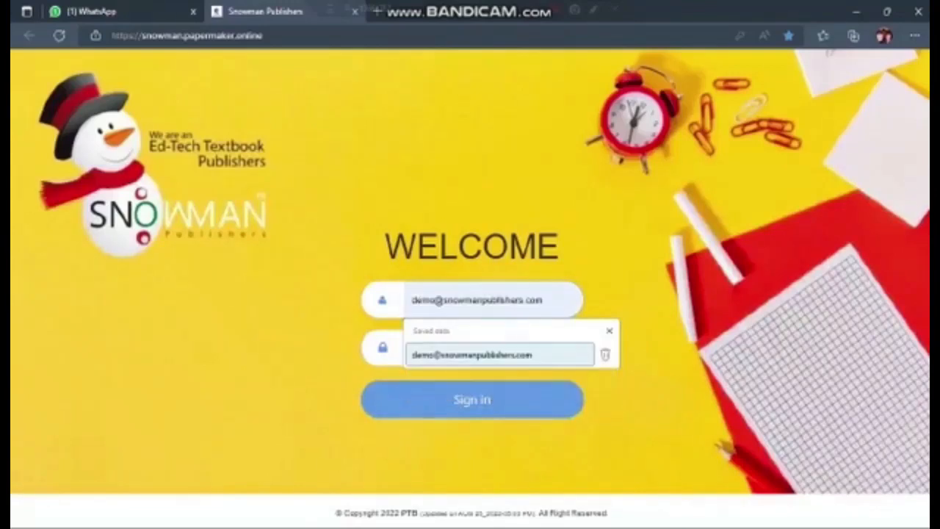
key(Return)
key(Tab)
text(••••)
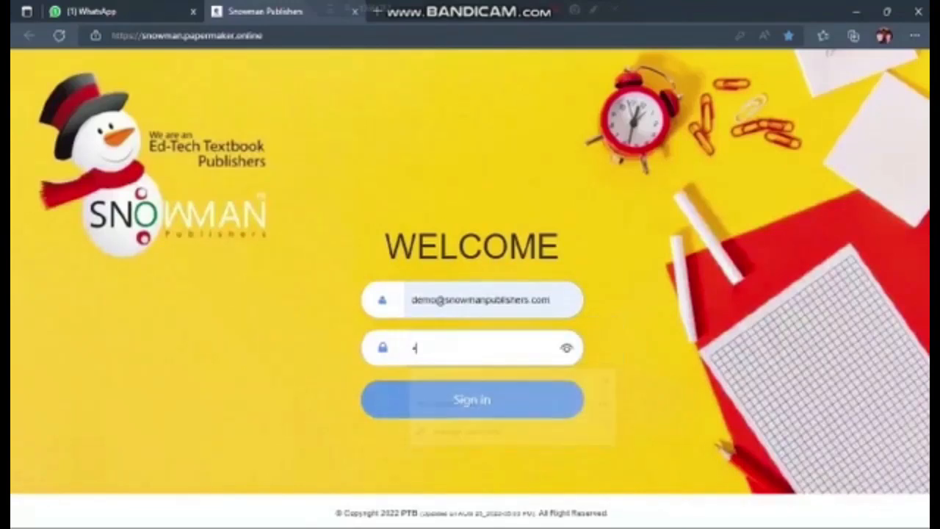
key(Tab)
key(Return)
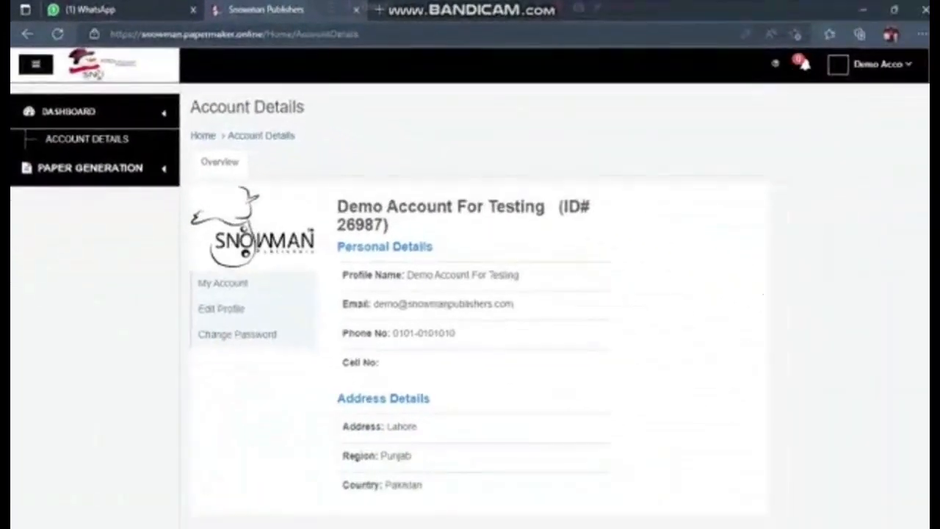
Open automatic paper generation and set the test date to 29/09/2022.
click(91, 168)
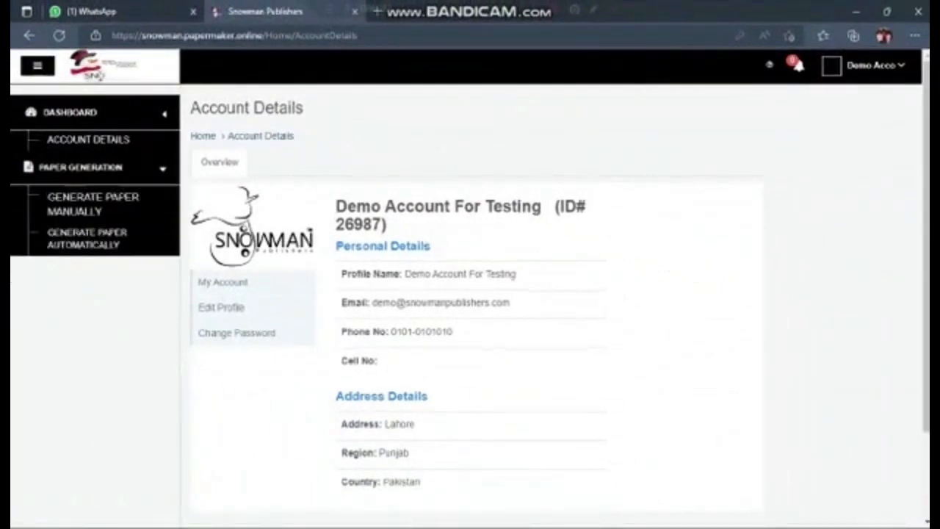
click(93, 224)
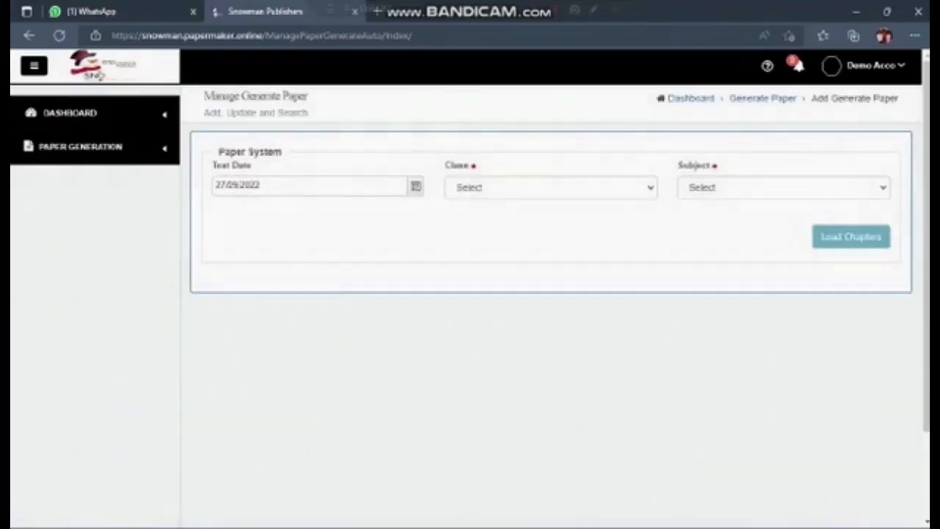
click(415, 186)
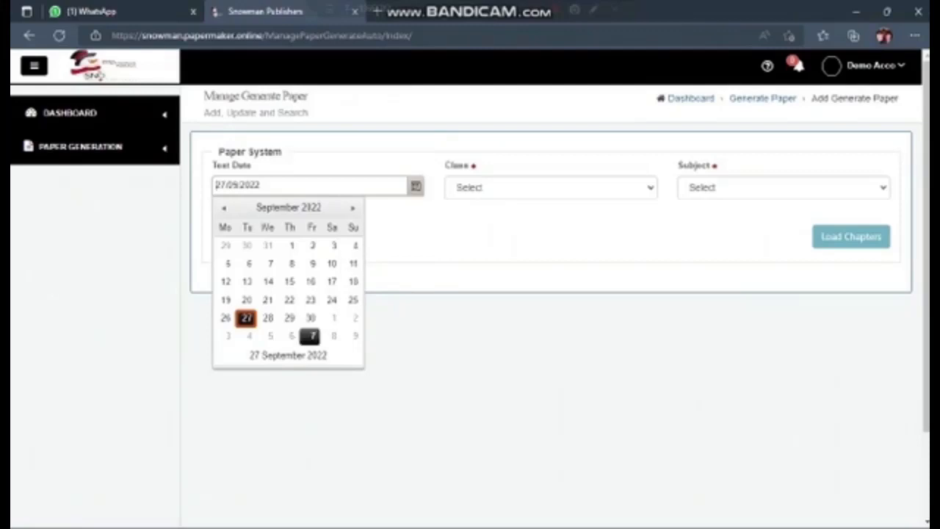
click(288, 317)
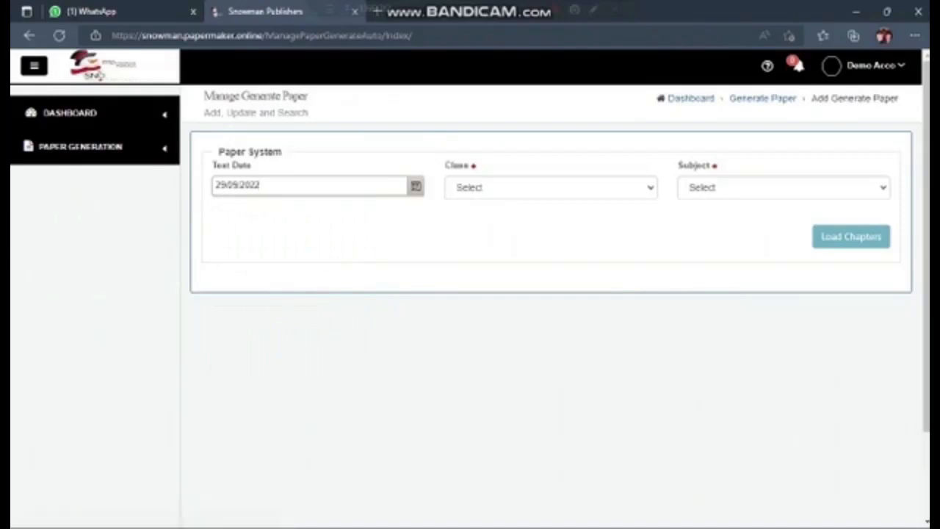
Choose class 4th_Snowman and subject Science, and load the chapters.
click(551, 187)
click(558, 220)
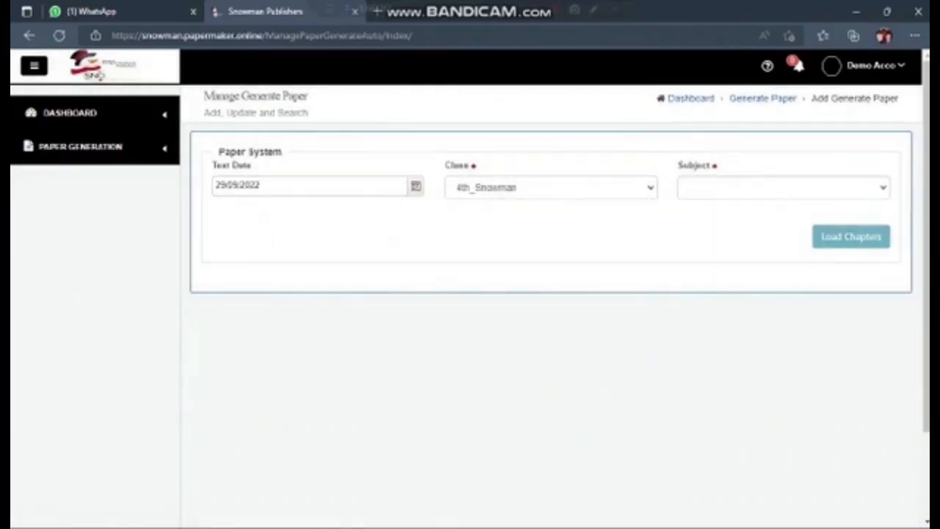
click(783, 187)
click(783, 209)
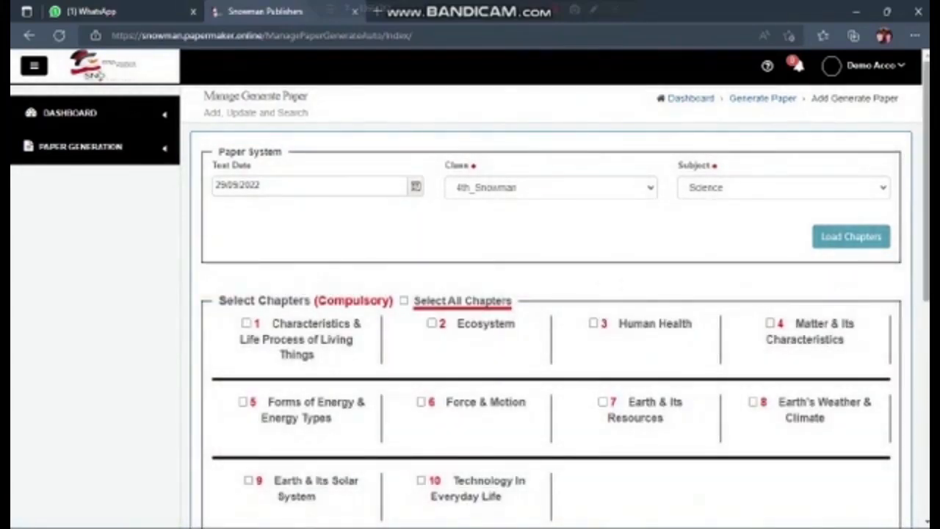
Select only chapters 1, 2 and 3: Characteristics & Life Process of Living Things, Ecosystem, and Human Health.
scroll(470, 288, down, 2)
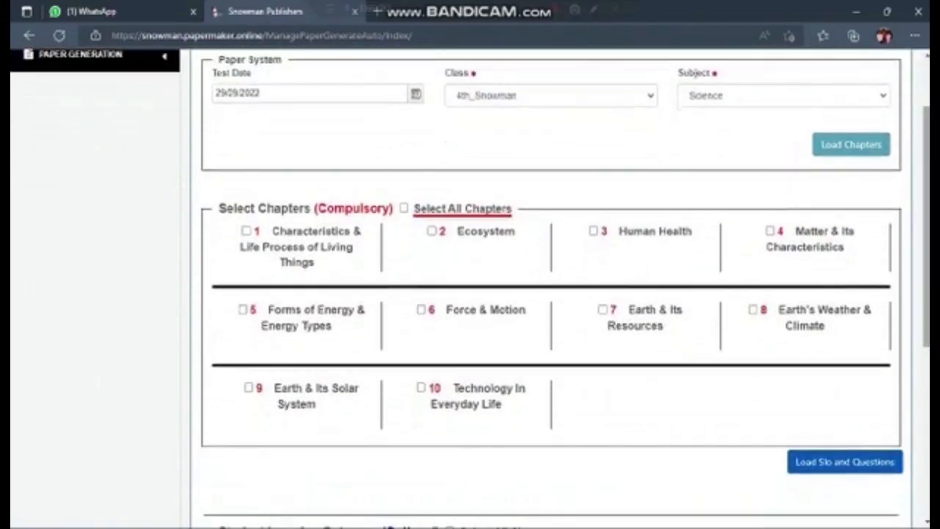
click(403, 209)
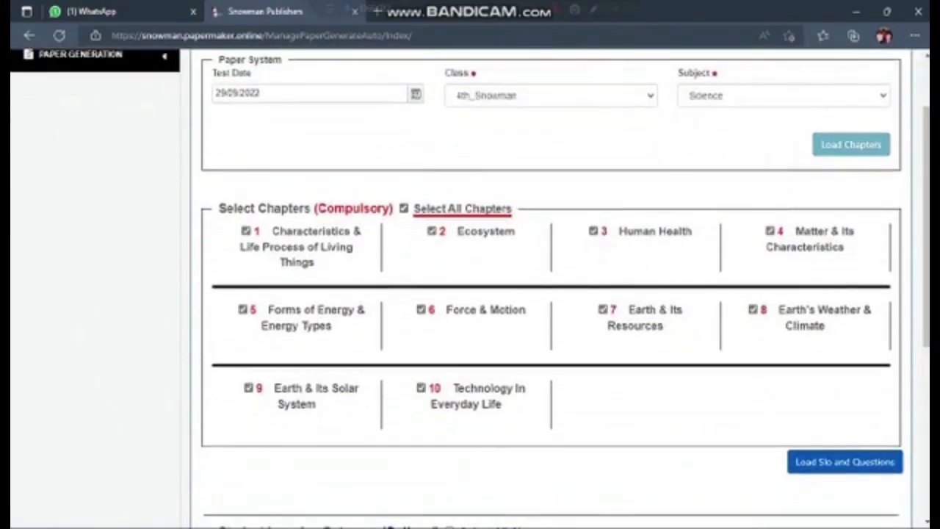
click(404, 208)
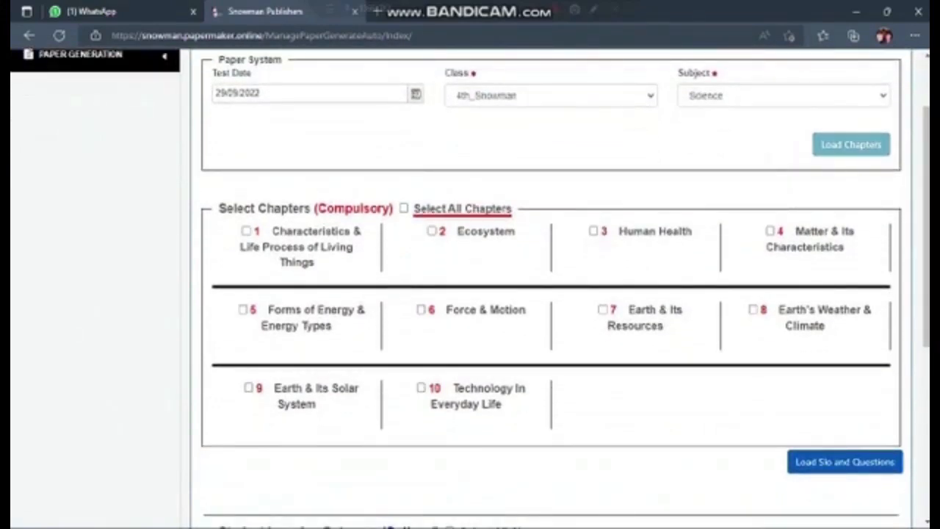
click(246, 231)
click(432, 231)
click(593, 231)
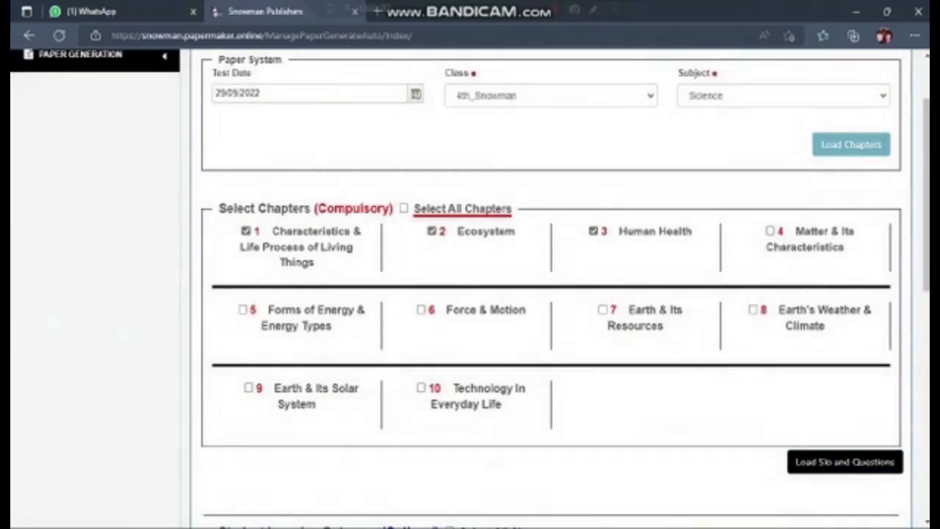
Set the paper language to English in the question configuration.
scroll(551, 294, down, 5)
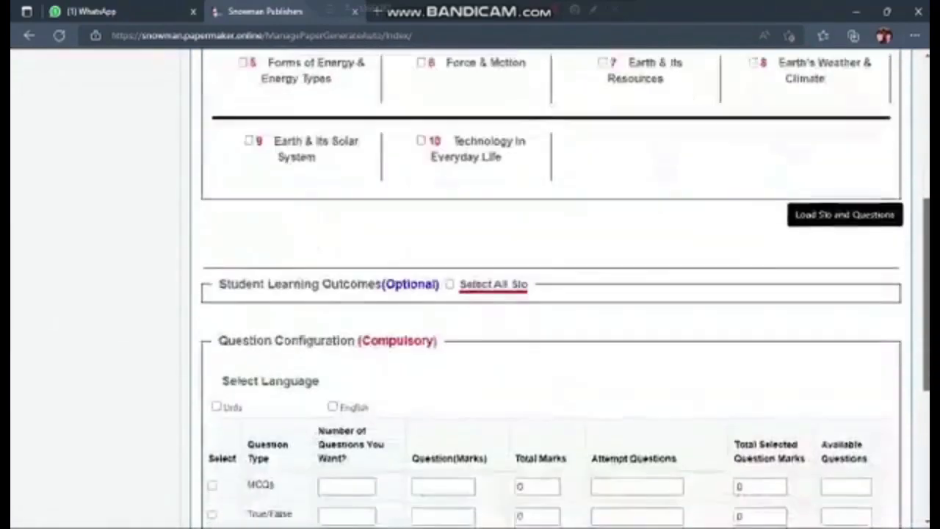
scroll(551, 294, down, 1)
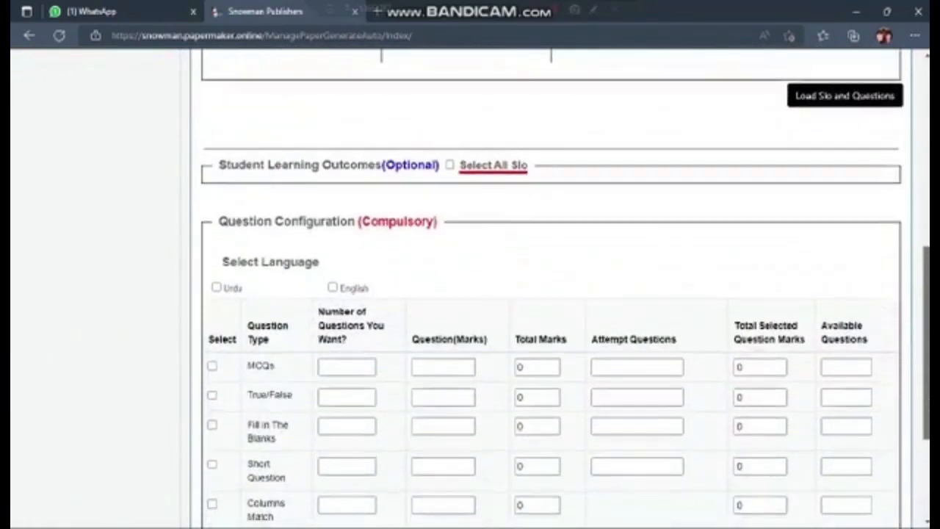
click(332, 286)
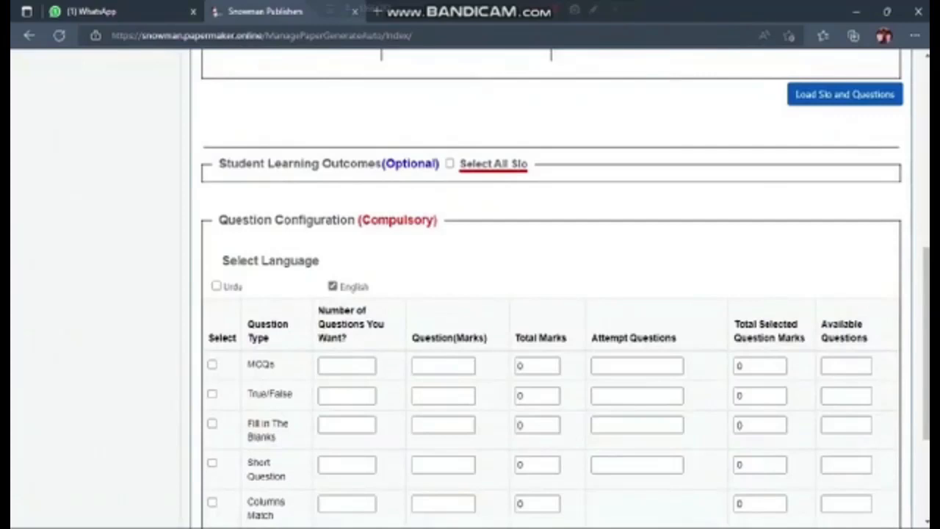
Include all question types: MCQs, True/False, Fill in The Blanks, Short Question, Columns Match, Long Question and PictureRead.
drag(926, 345, 926, 387)
click(213, 255)
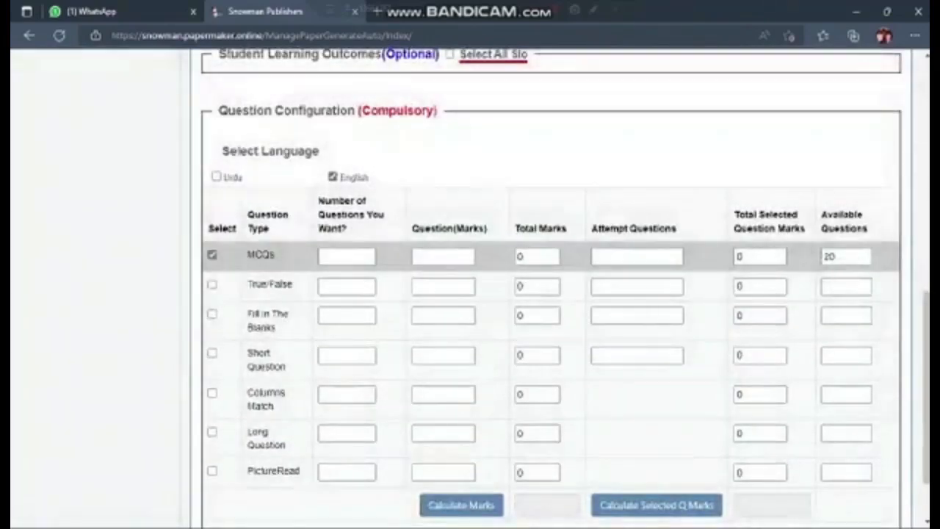
click(212, 284)
click(212, 314)
click(212, 353)
click(212, 393)
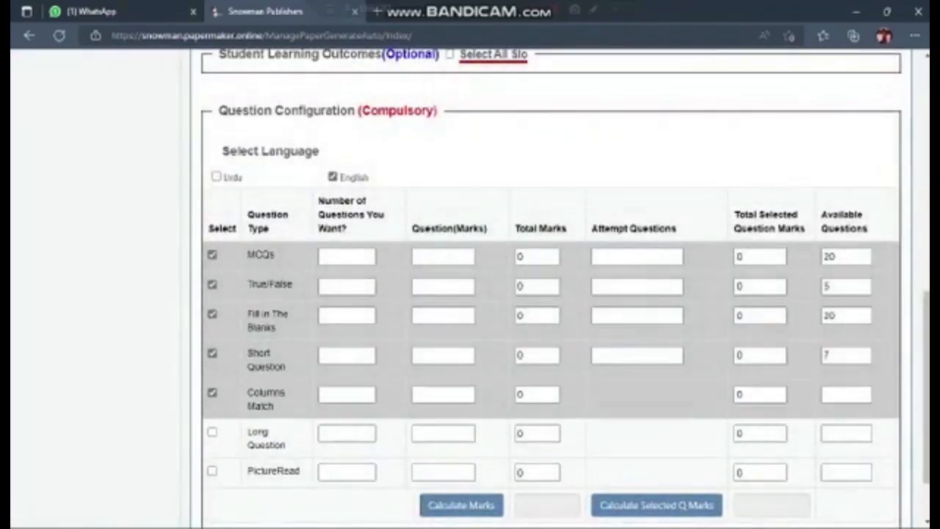
click(212, 431)
click(212, 470)
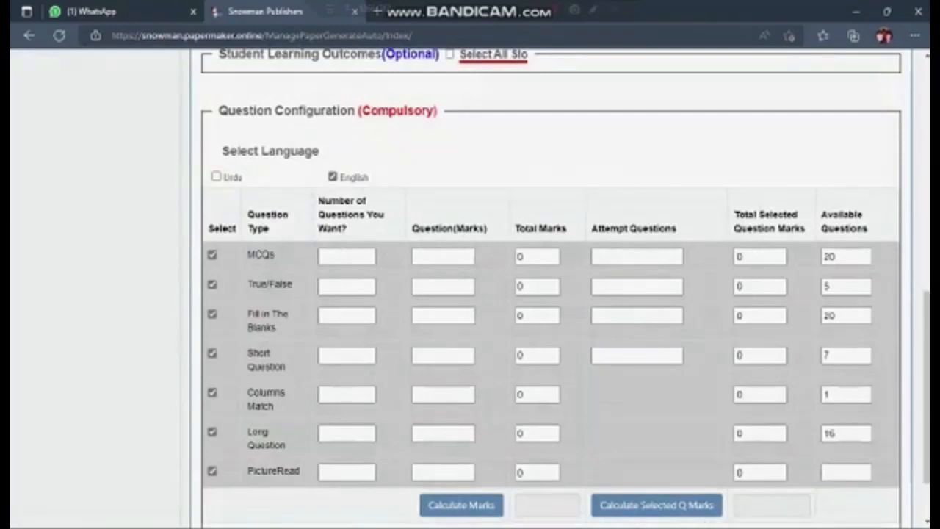
Set MCQs and True/False to 5 questions each, worth 1 mark per question.
click(346, 256)
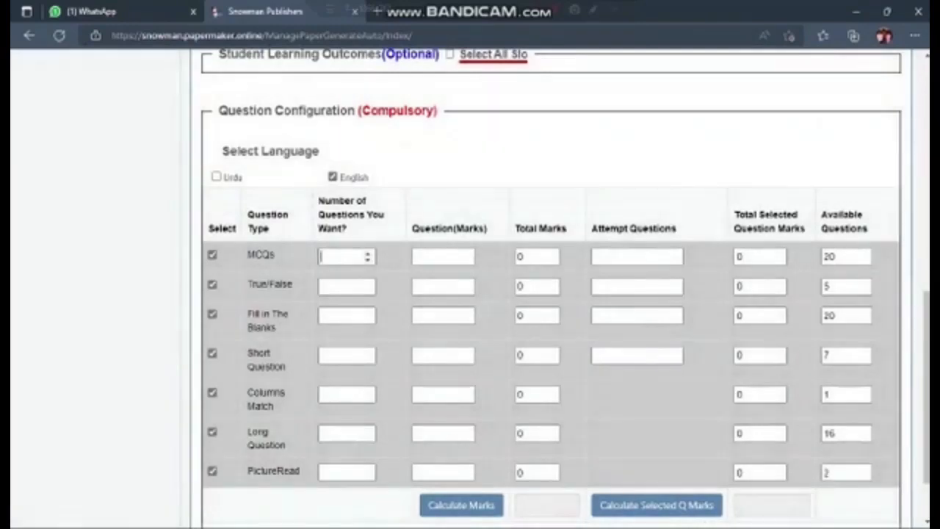
text(5)
key(Tab)
text(1)
key(Tab)
click(346, 286)
text(5)
key(Tab)
text(1)
key(Tab)
Set Fill in The Blanks to 5 questions of 1 mark and Short Question to 4 questions of 2 marks.
text(5)
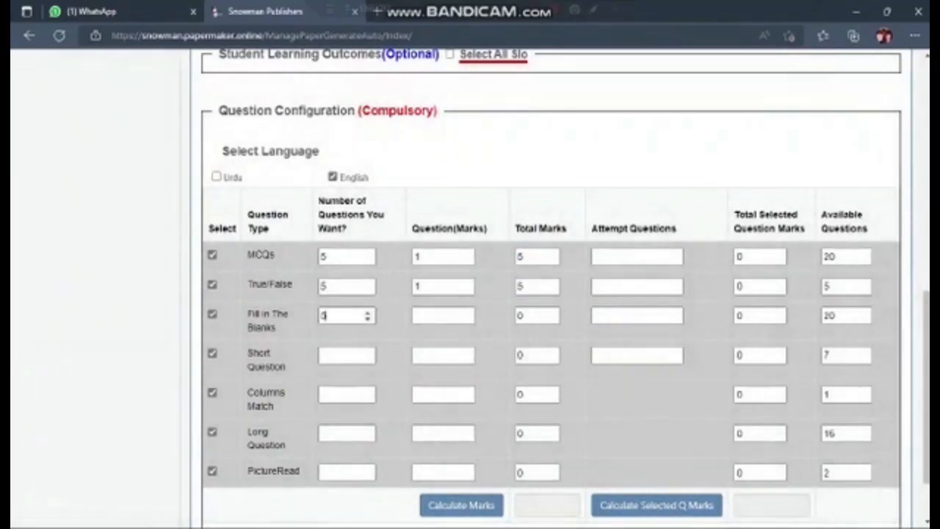
key(Tab)
text(1)
key(Tab)
text(4)
key(Tab)
text(2)
key(Tab)
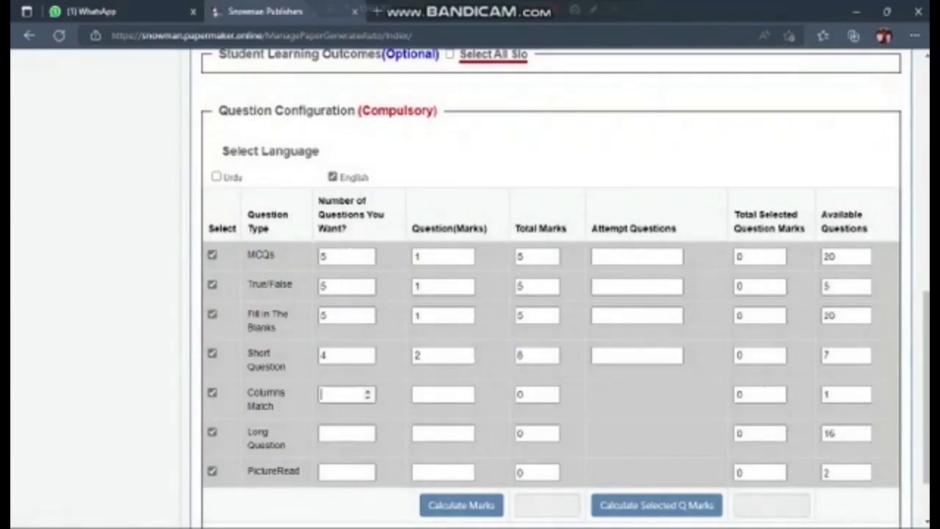
Set Columns Match to 1 question of 5 marks and Long Question to 3 questions of 5 marks.
text(1)
key(Tab)
text(5)
key(Tab)
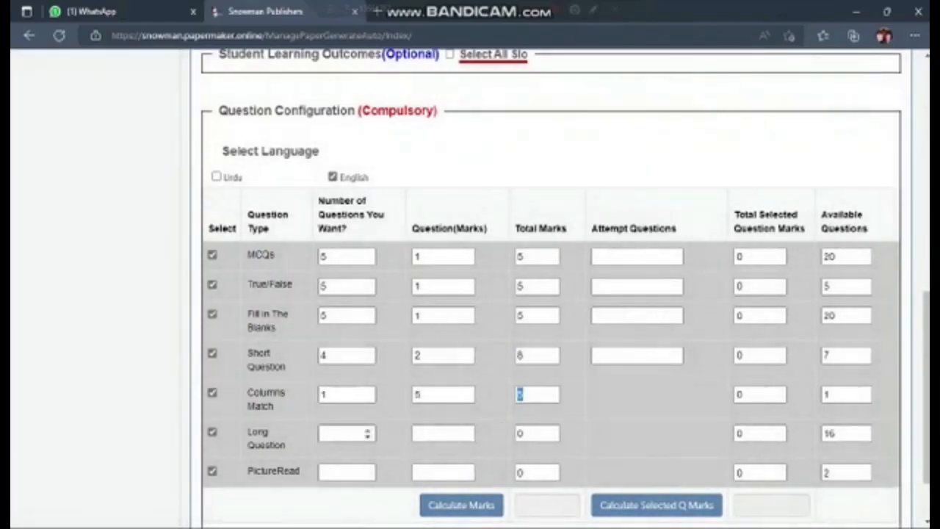
key(Tab)
text(3)
key(Tab)
text(5)
key(Tab)
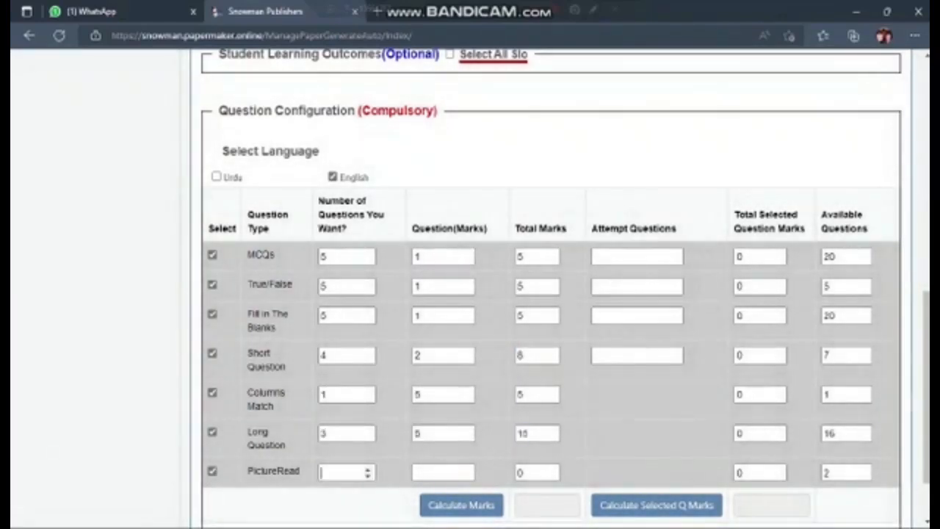
Set PictureRead to 1 question of 2 marks and calculate the paper's total marks.
text(3)
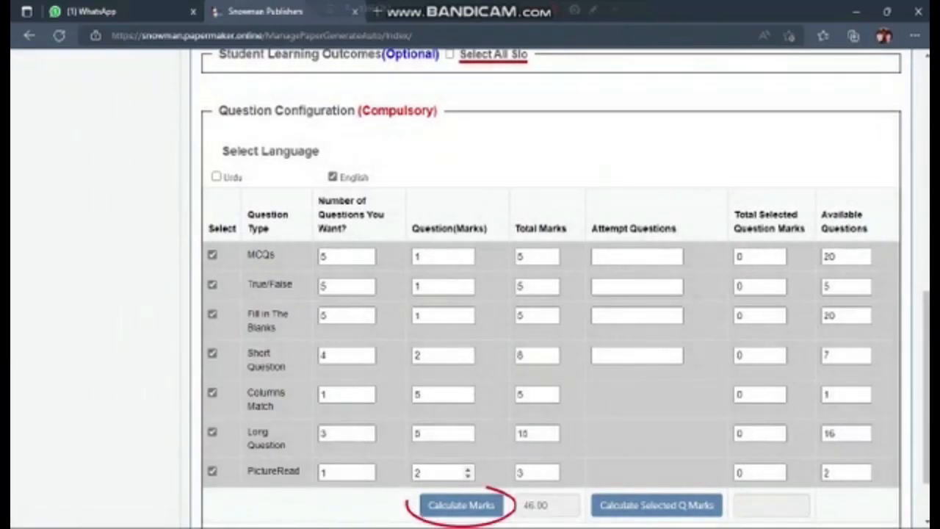
click(461, 505)
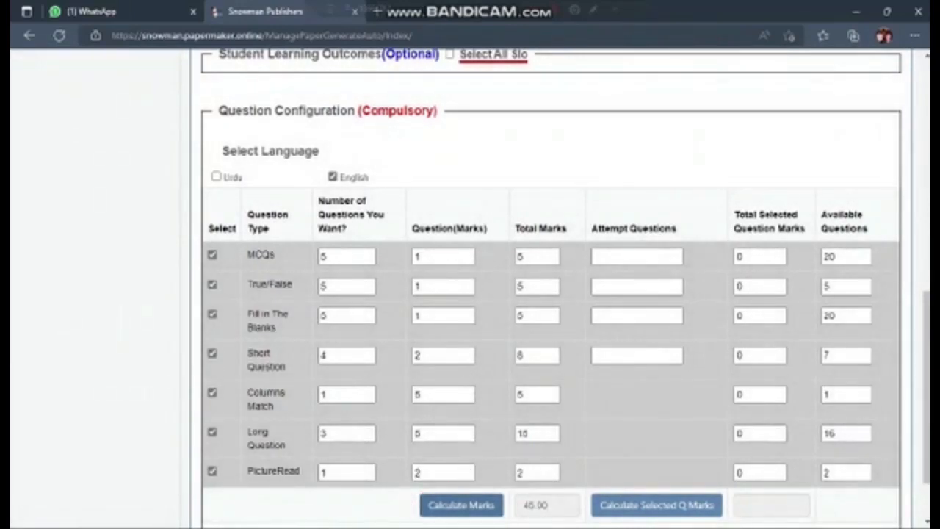
Generate the paper from the completed question configuration.
scroll(551, 293, down, 2)
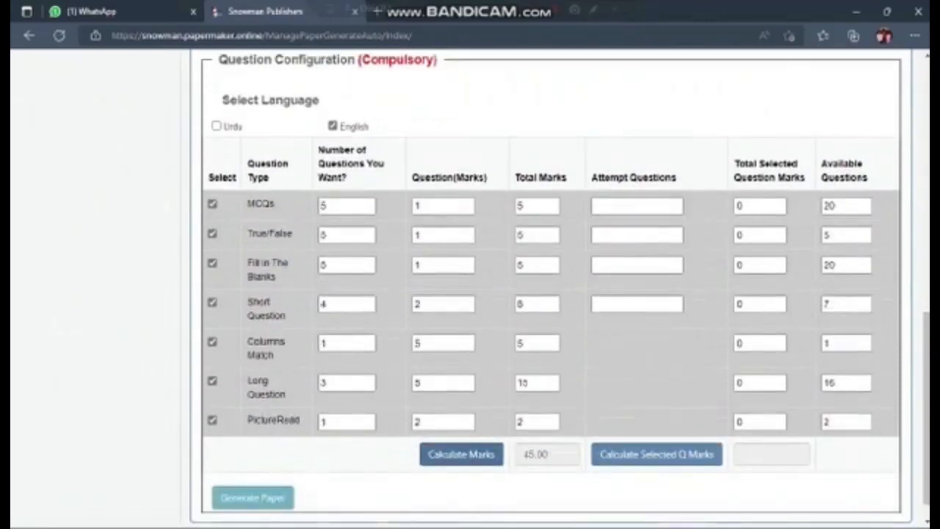
scroll(550, 294, down, 1)
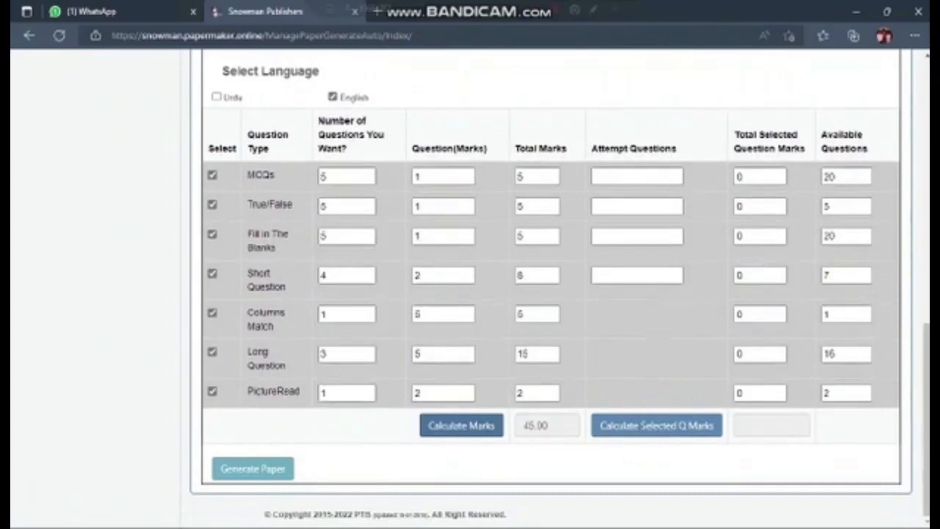
click(253, 469)
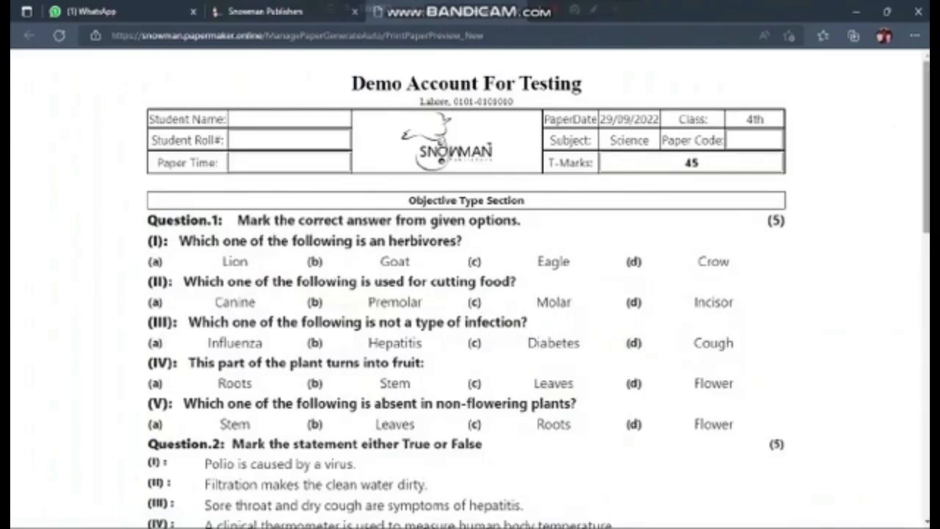
Review the generated paper, export it to PDF and open the downloaded file AutoPaper (3).pdf.
scroll(470, 294, down, 2)
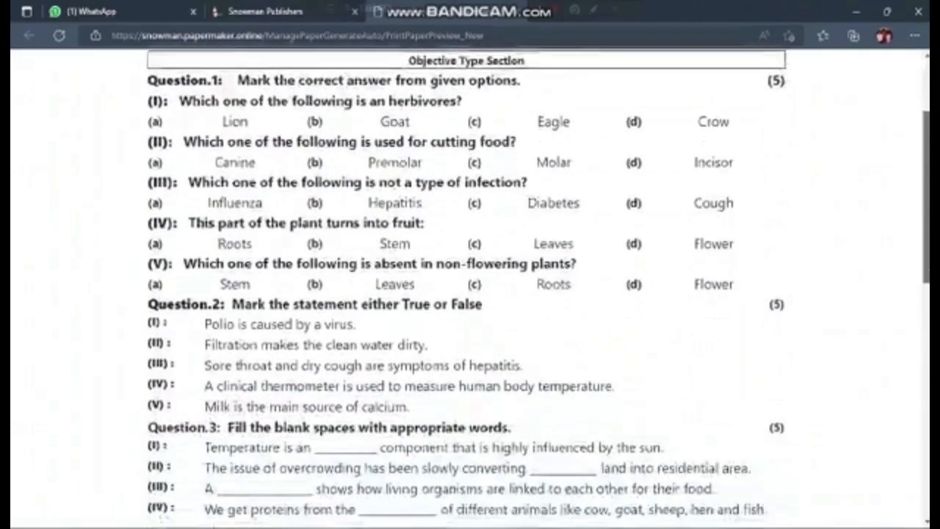
scroll(469, 293, down, 3)
scroll(470, 294, down, 4)
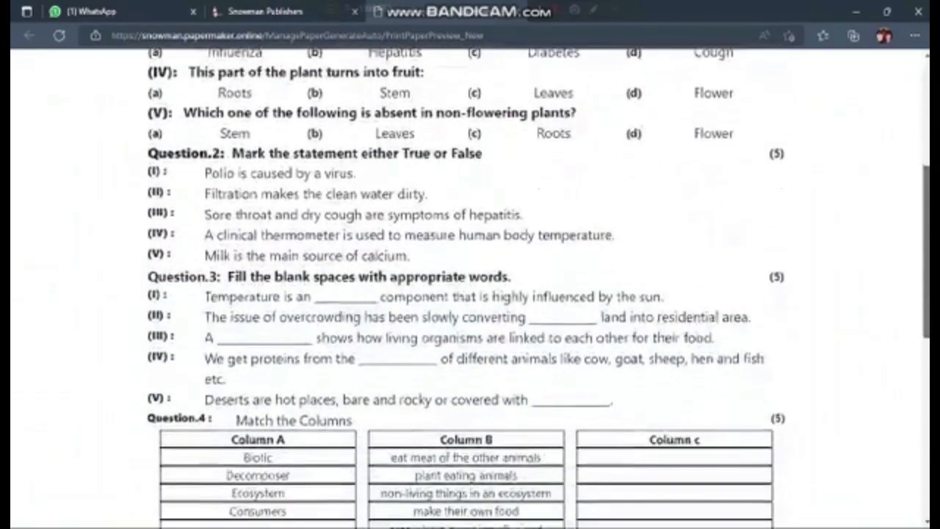
scroll(469, 293, down, 5)
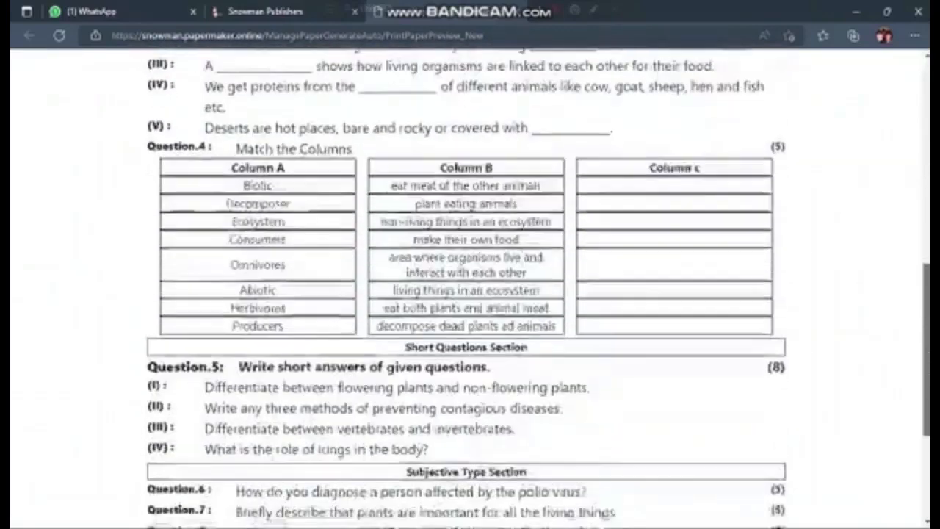
scroll(470, 293, down, 3)
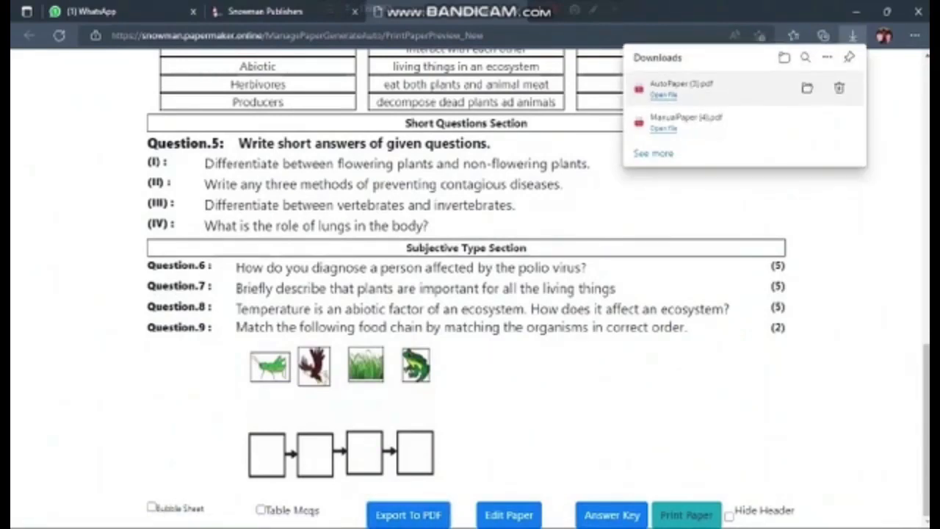
click(675, 89)
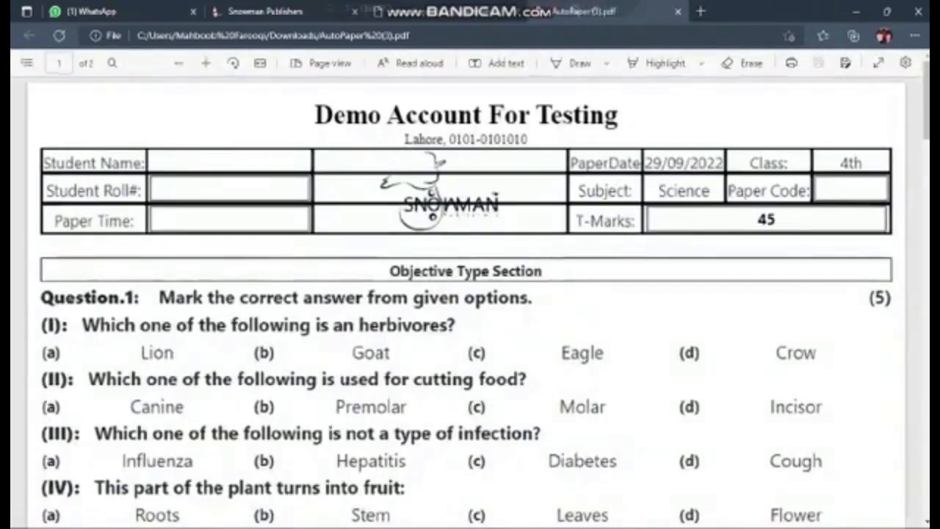
Examine both pages of the exported PDF, from the header and objective section through to the food chain question, at a reduced zoom.
scroll(470, 294, down, 5)
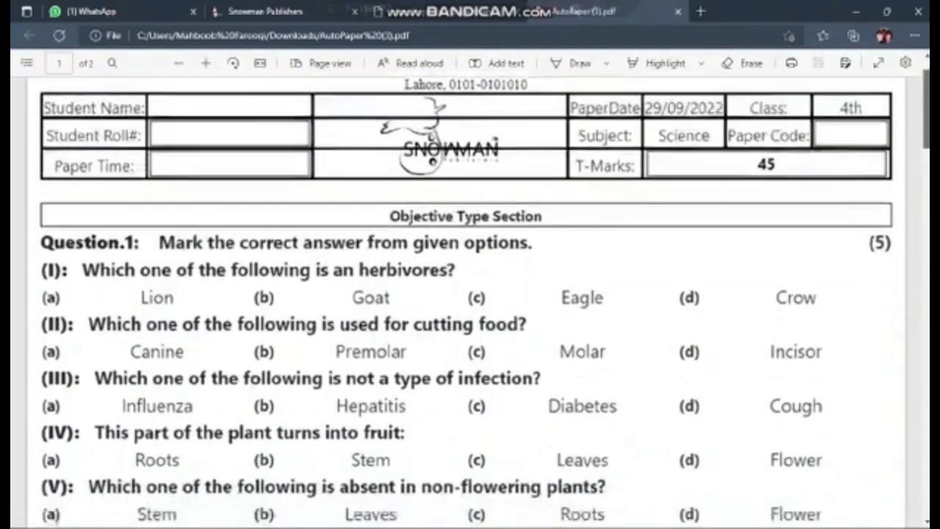
scroll(470, 294, down, 5)
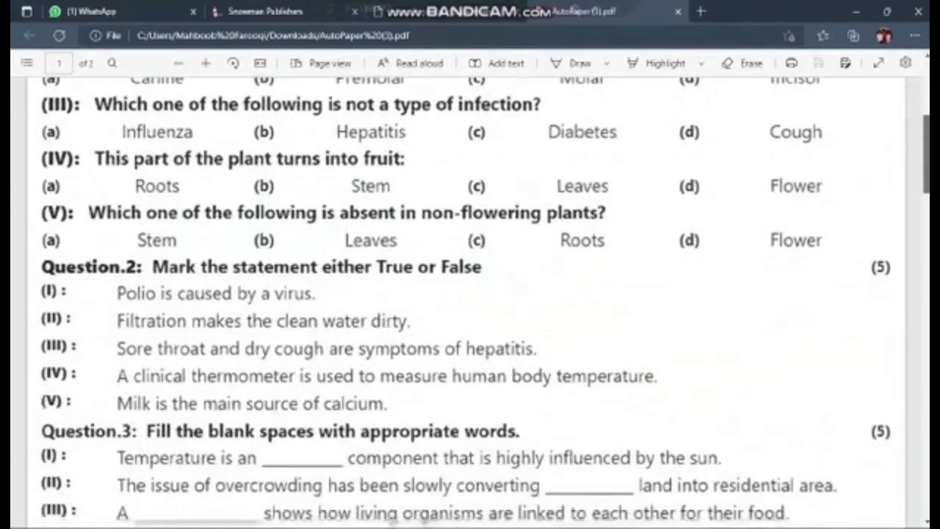
scroll(470, 294, down, 5)
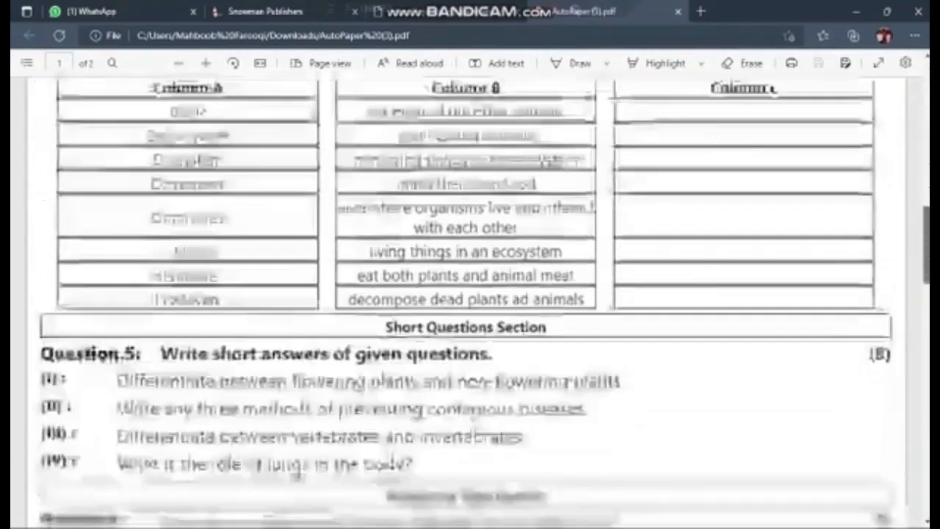
scroll(470, 293, down, 5)
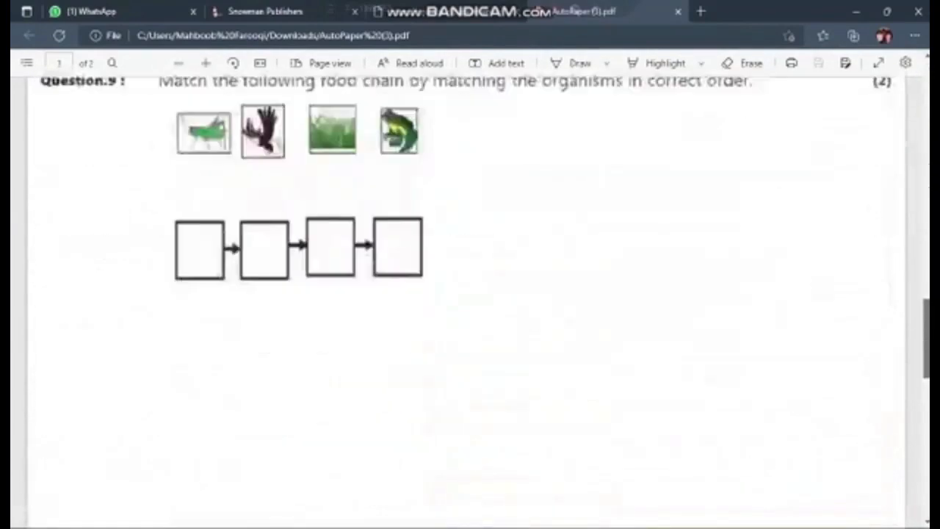
scroll(470, 293, up, 15)
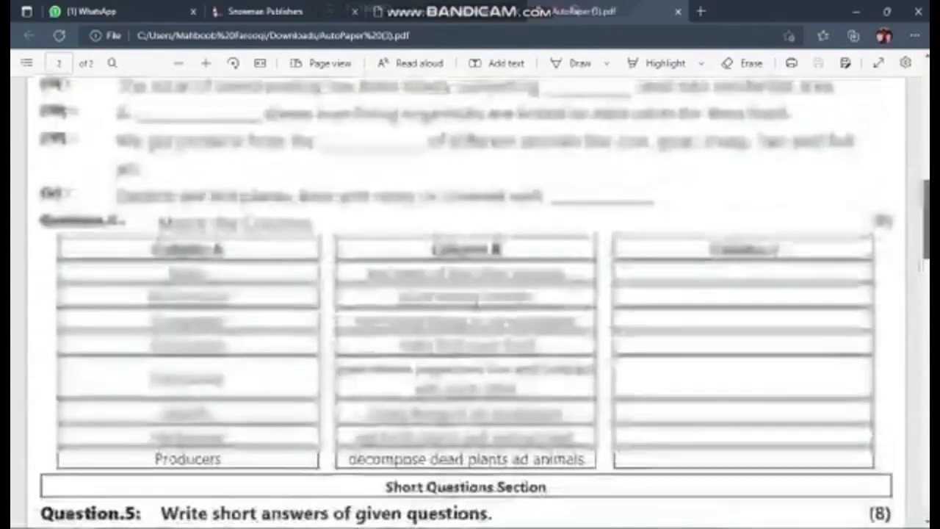
scroll(470, 294, up, 5)
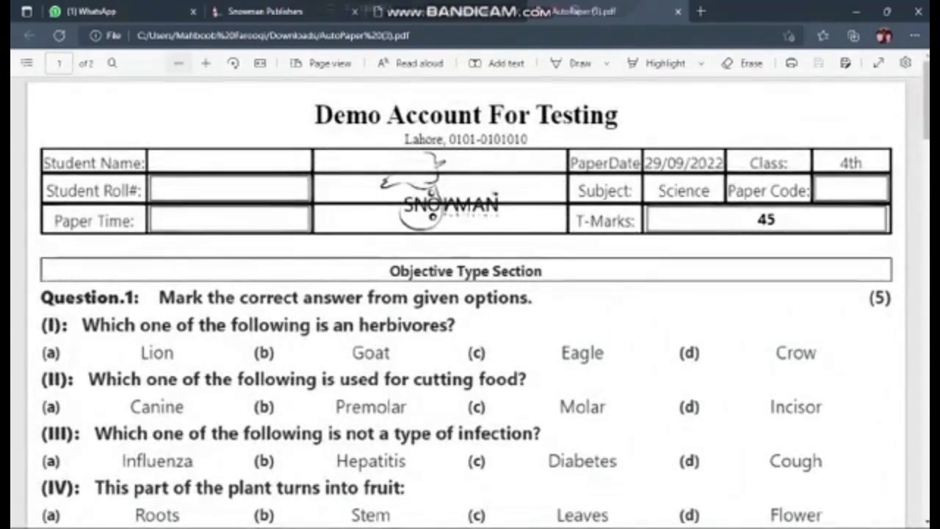
click(178, 63)
click(179, 63)
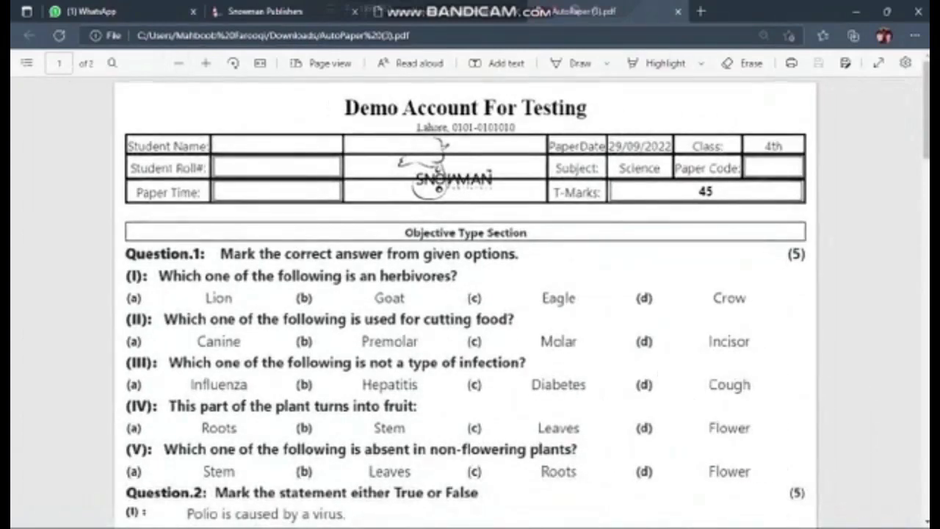
Close the exported PDF and print the generated Science paper from its preview page with the preset print settings.
click(678, 11)
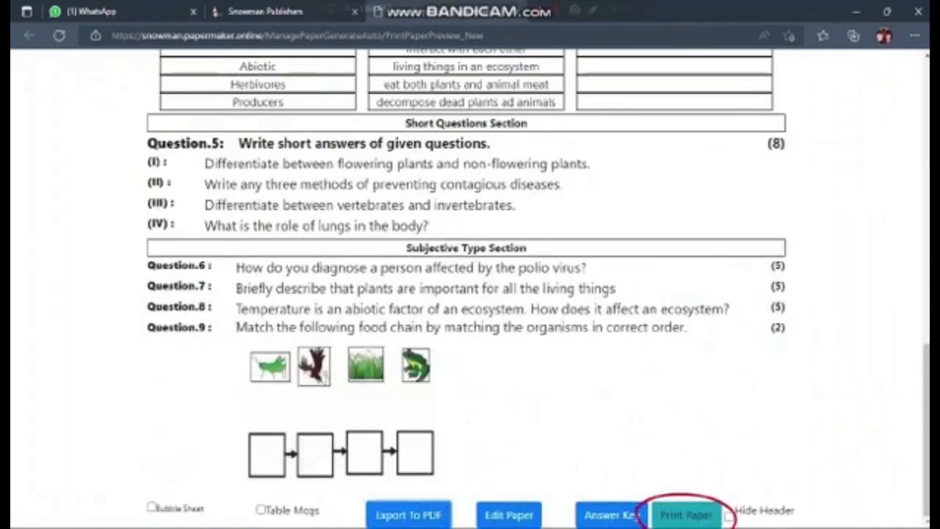
click(687, 515)
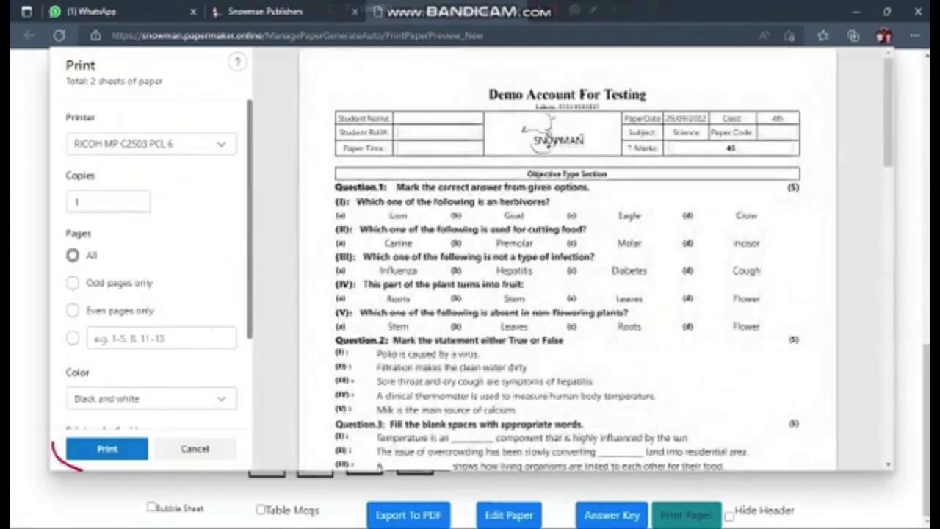
click(107, 448)
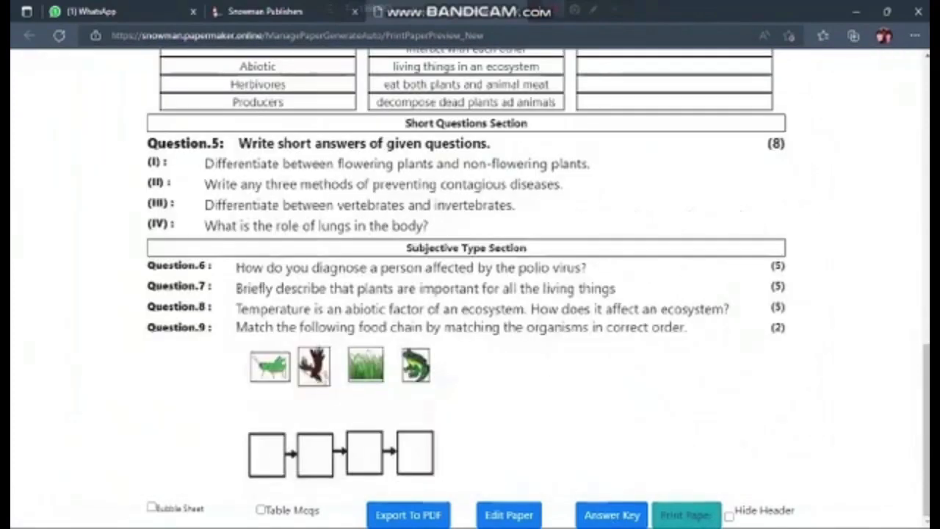